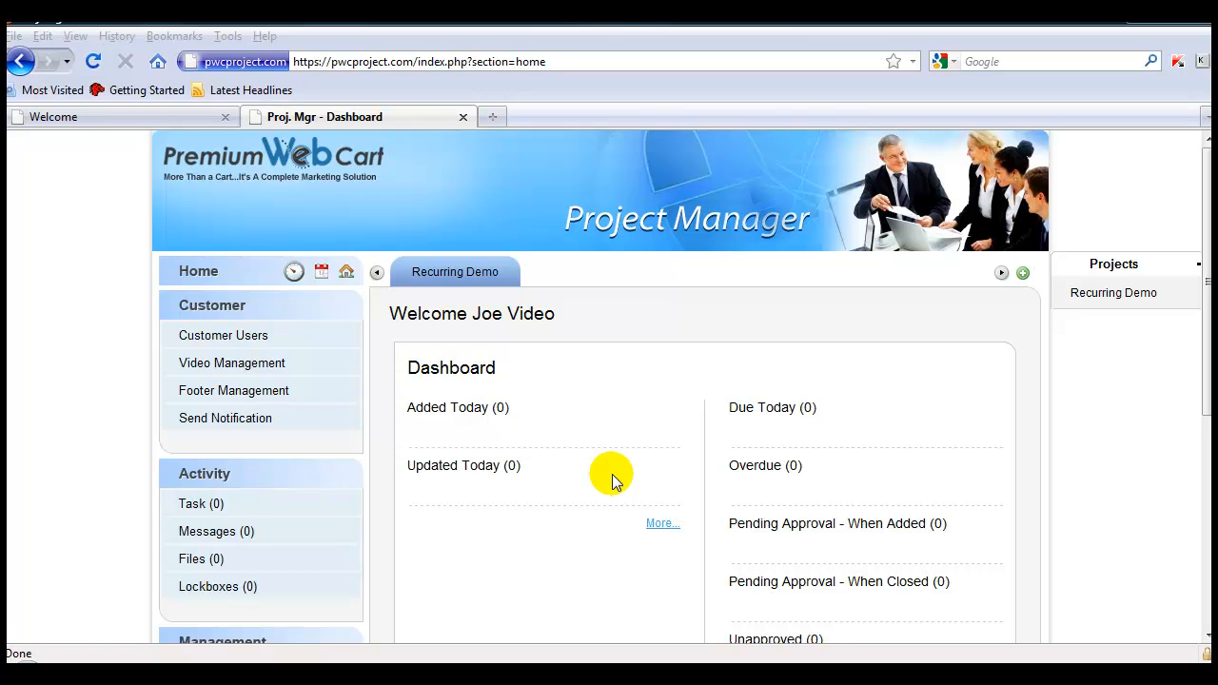
Step: Start a new task from the task area and name its new list "Video Demo List"
drag(152, 486, 363, 531)
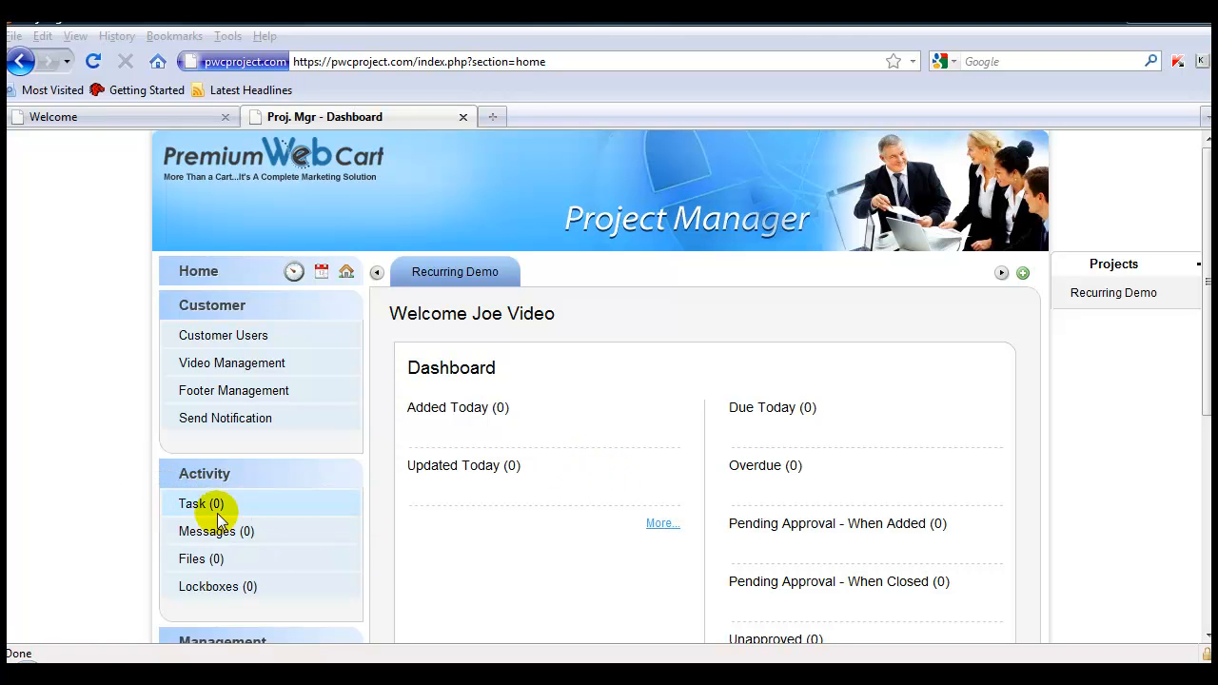
click(195, 503)
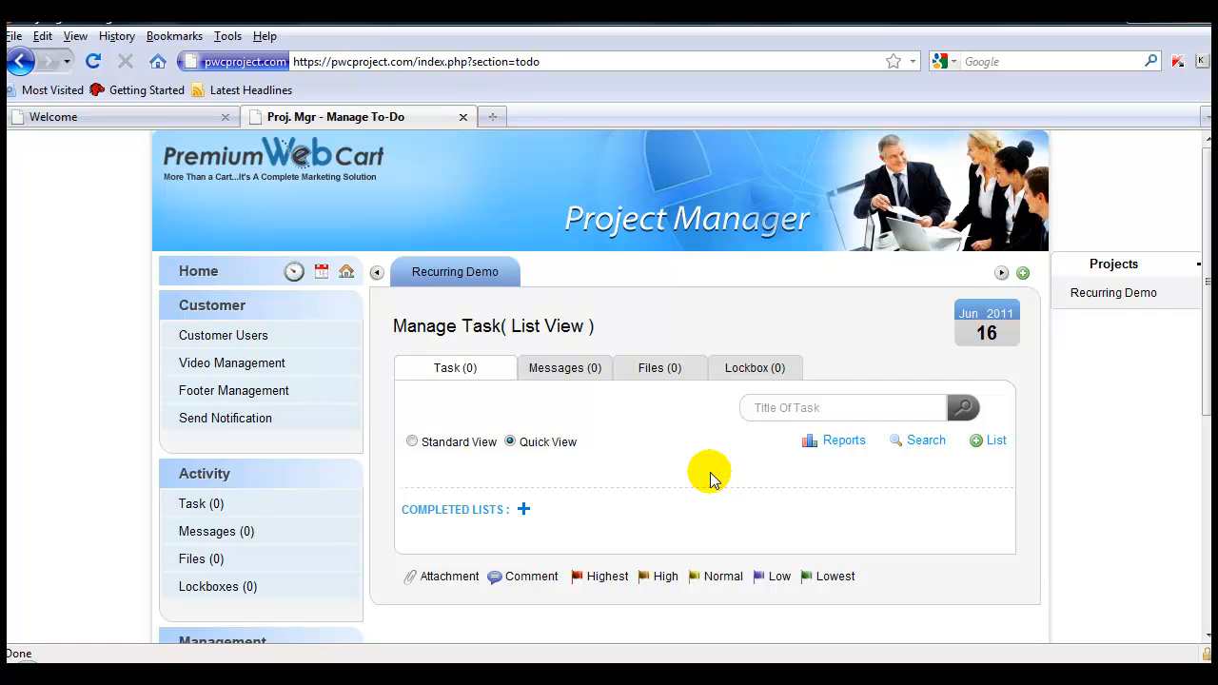
click(996, 443)
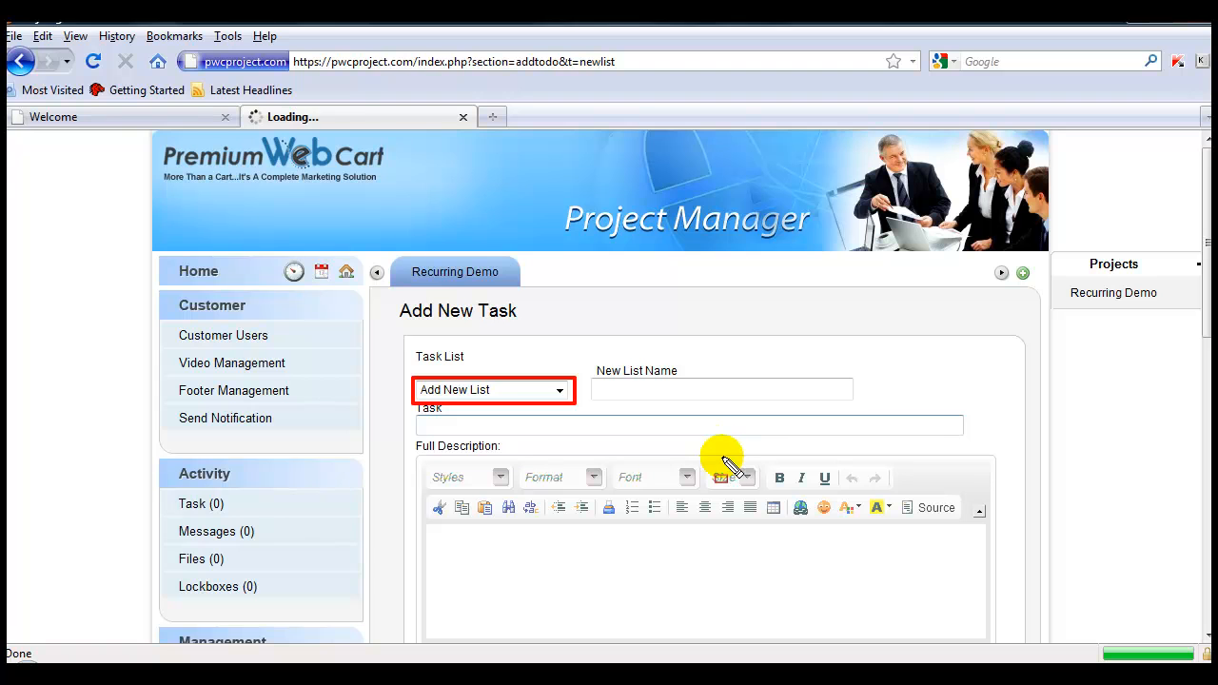
click(620, 388)
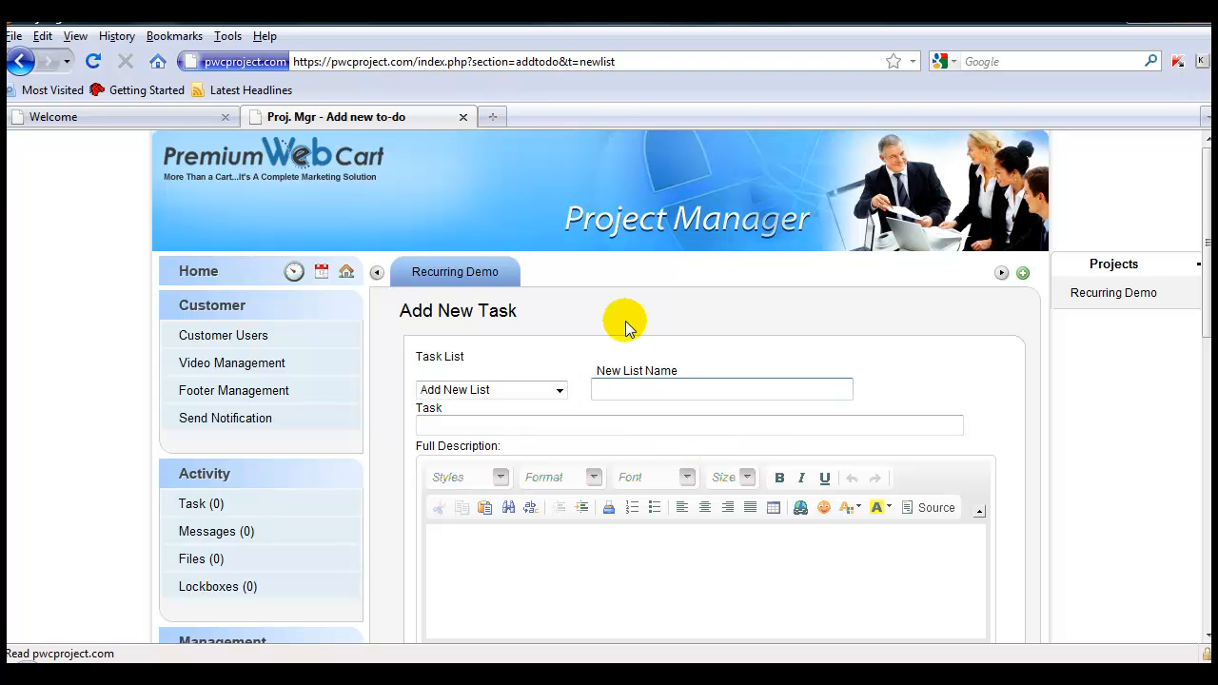
text(Video Demo List)
Step: Title the task "Publish Task Adding Video" and enter the full description "This is the area for a longer explanation."
key(Tab)
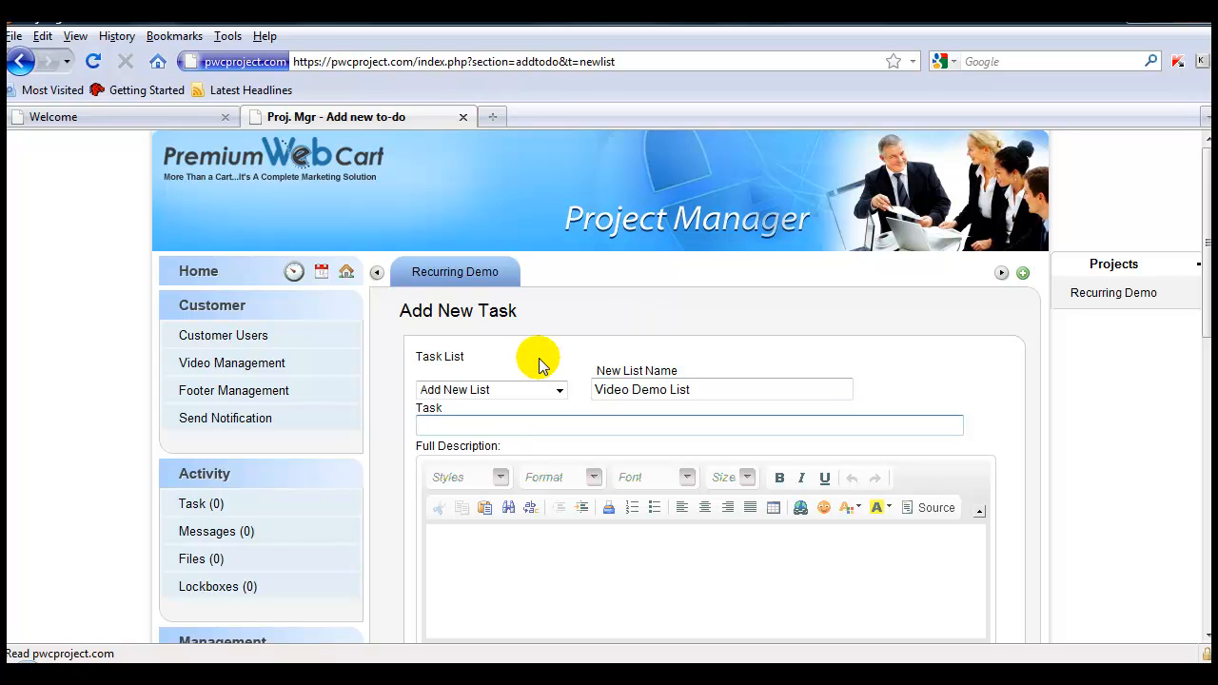
text(Publish Task Adding Video)
scroll(538, 364, down, 3)
click(470, 408)
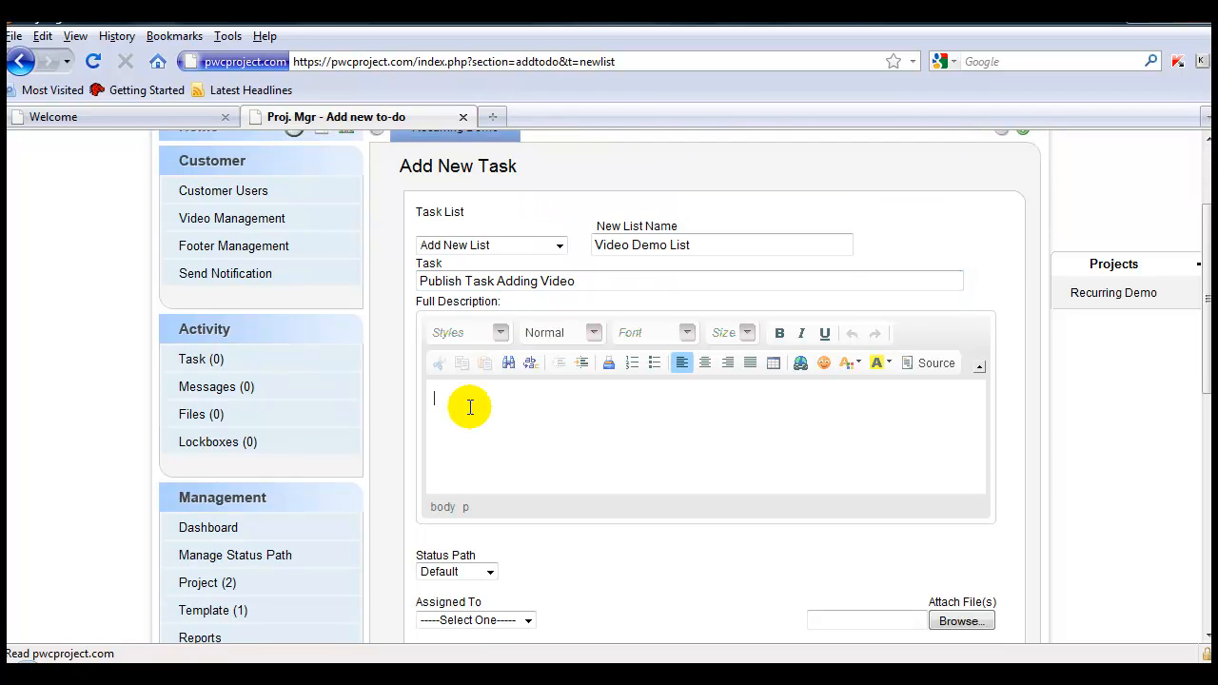
text(This is the area for a longer explan)
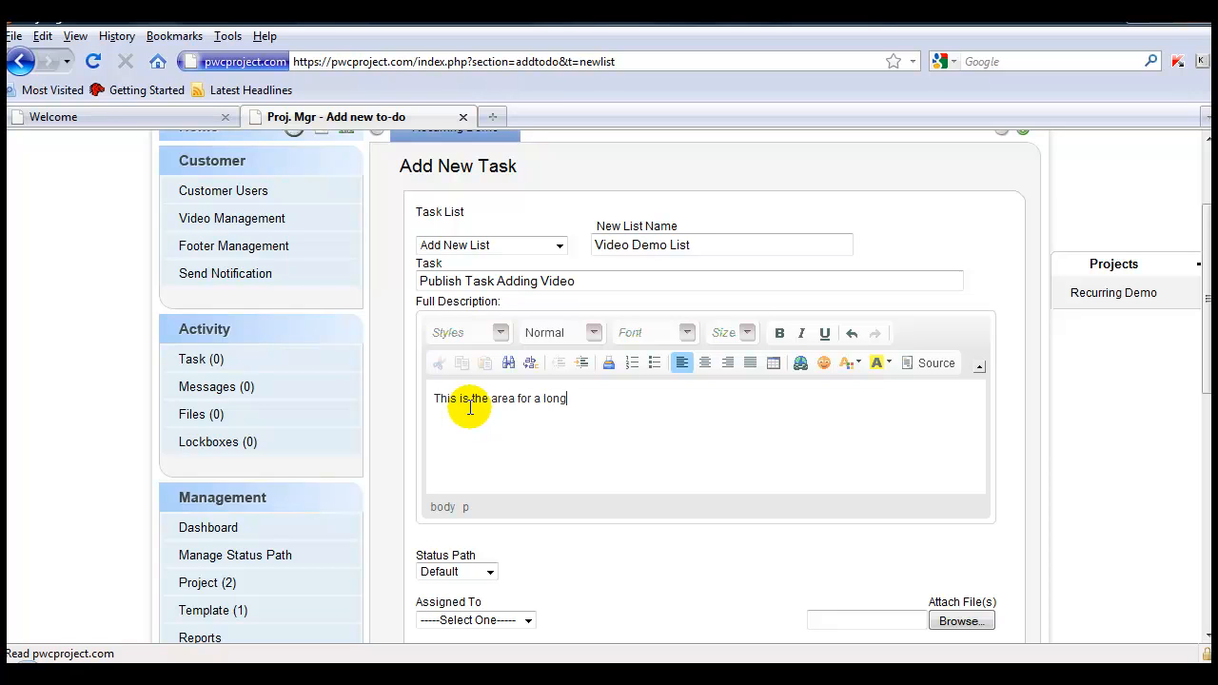
text(ation.)
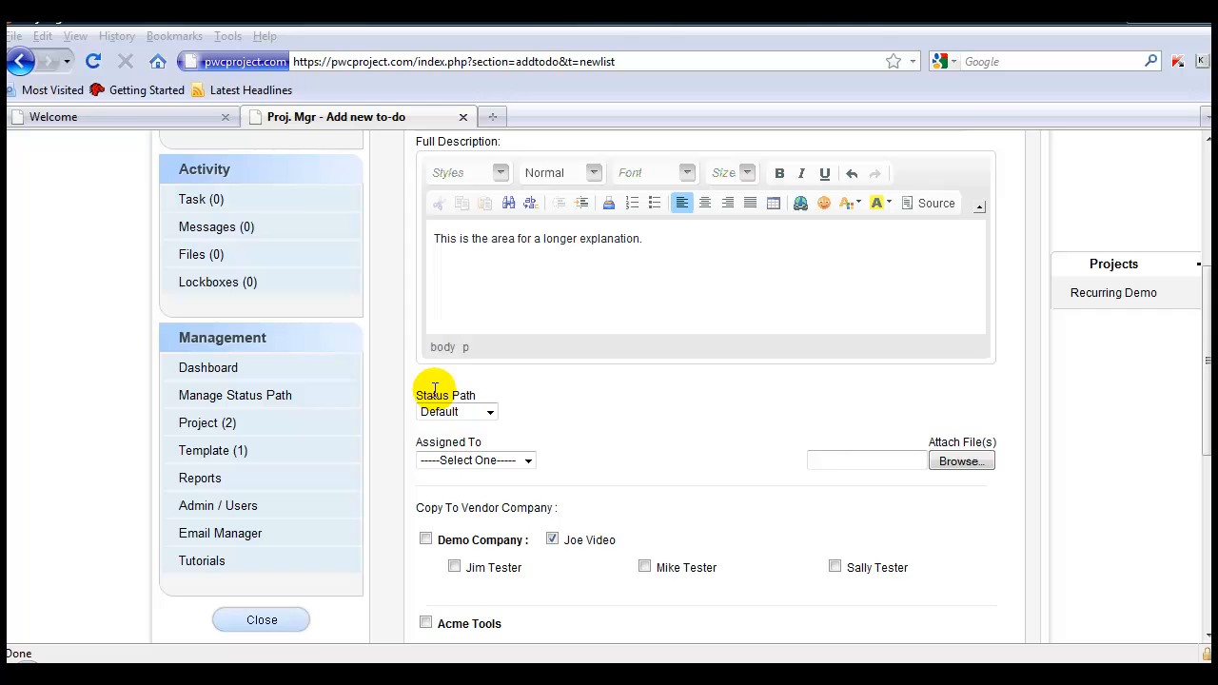
Step: Keep the Default status path and assign the task to the third listed member of Demo Company
drag(403, 382, 512, 429)
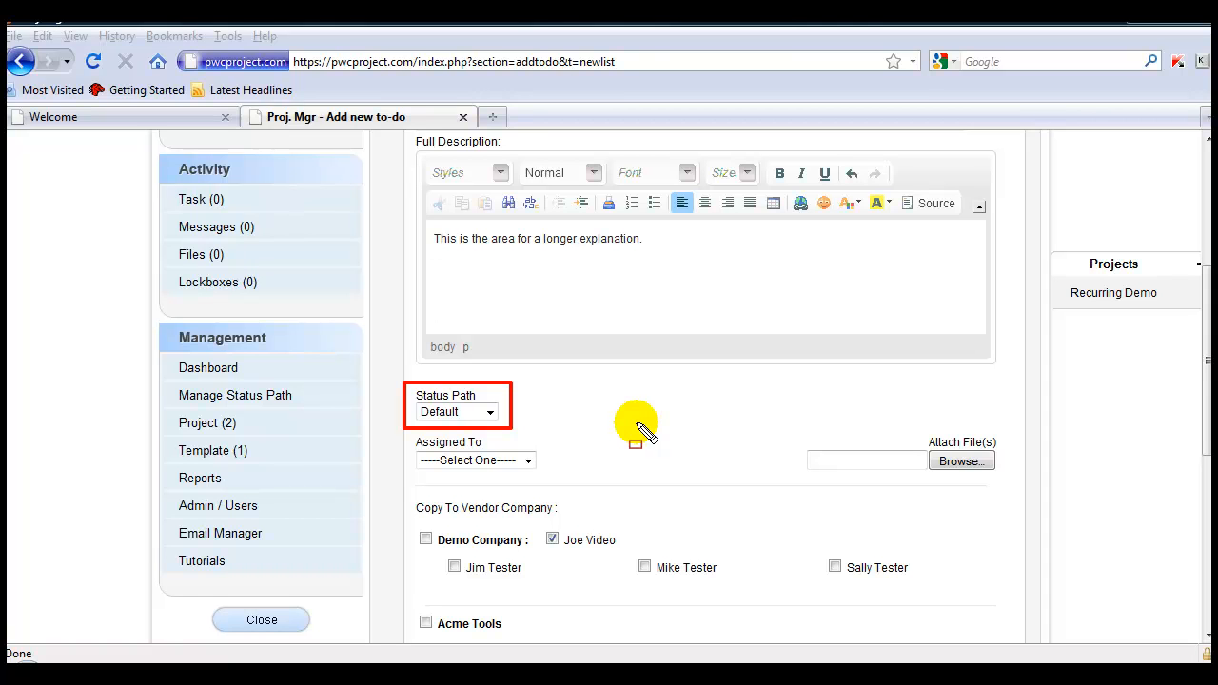
key(Escape)
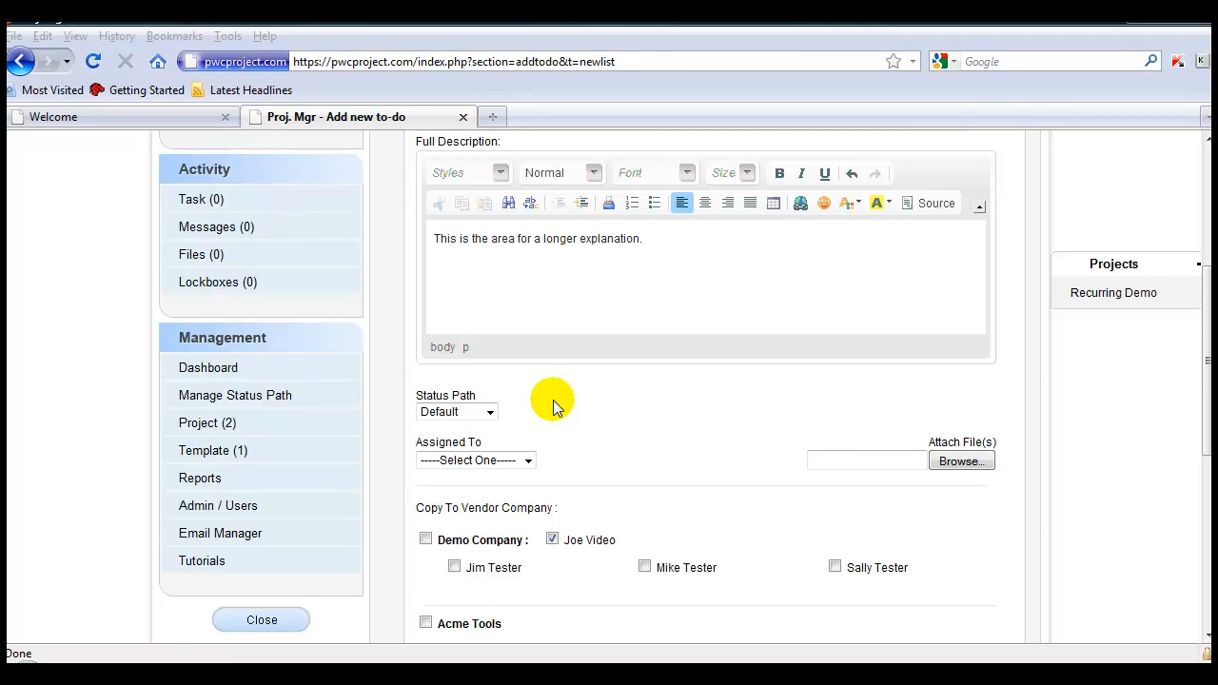
click(528, 461)
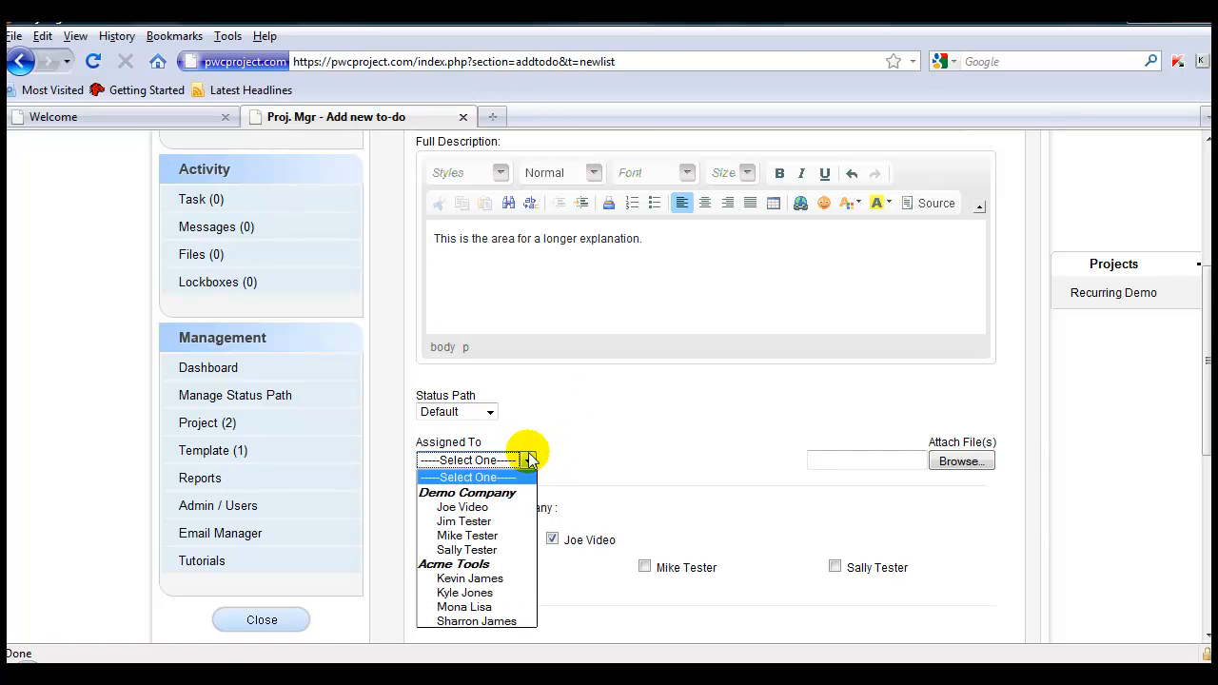
click(468, 536)
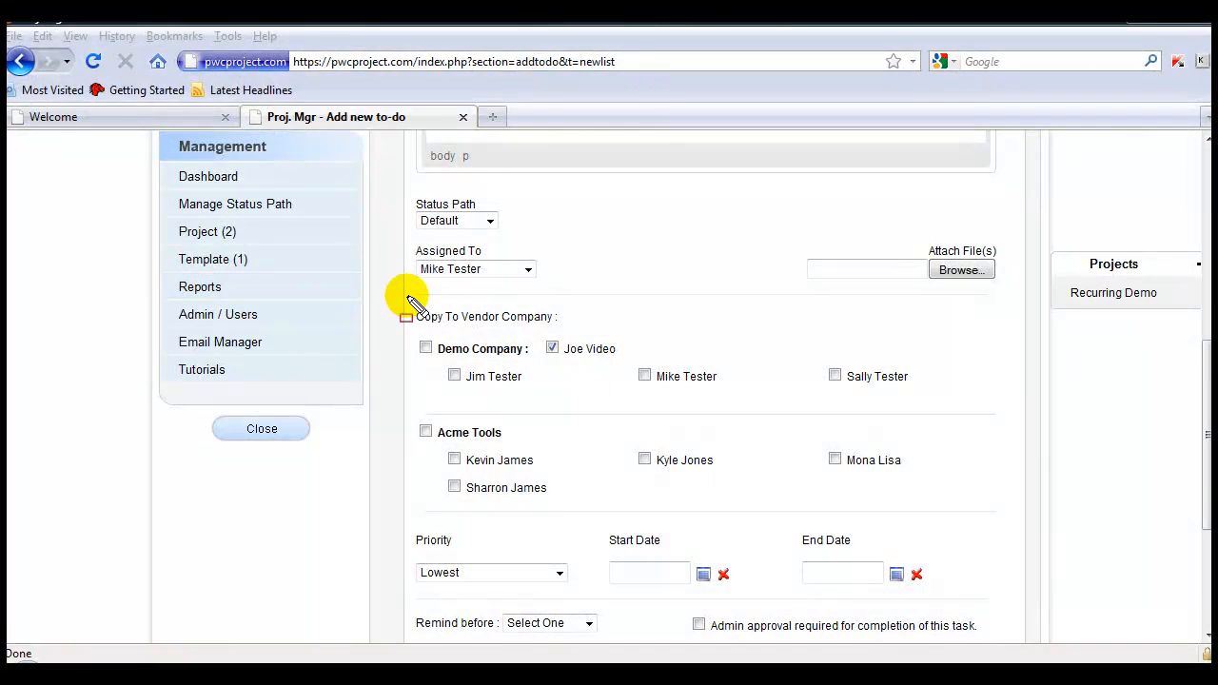
Step: Review the task's vendor copy list, priority choices, start and end dates, reminder and admin approval options
mouse_move(407, 296)
mouse_down()
mouse_move(577, 380)
mouse_move(932, 509)
mouse_up()
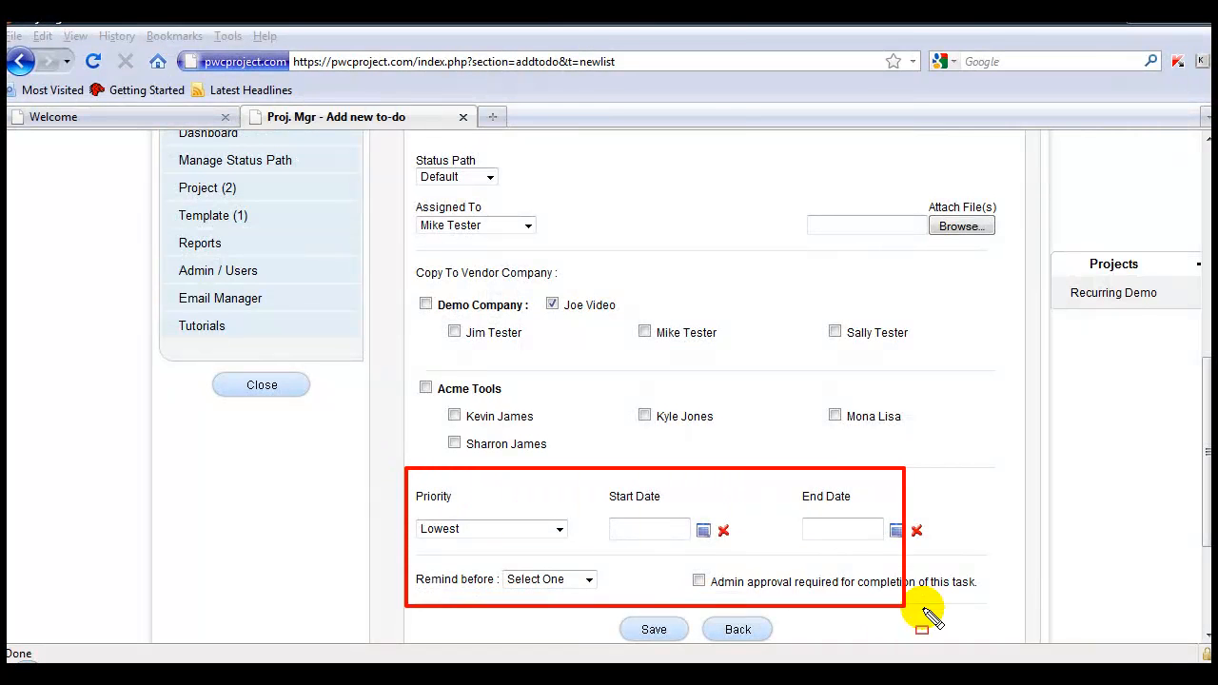
click(559, 529)
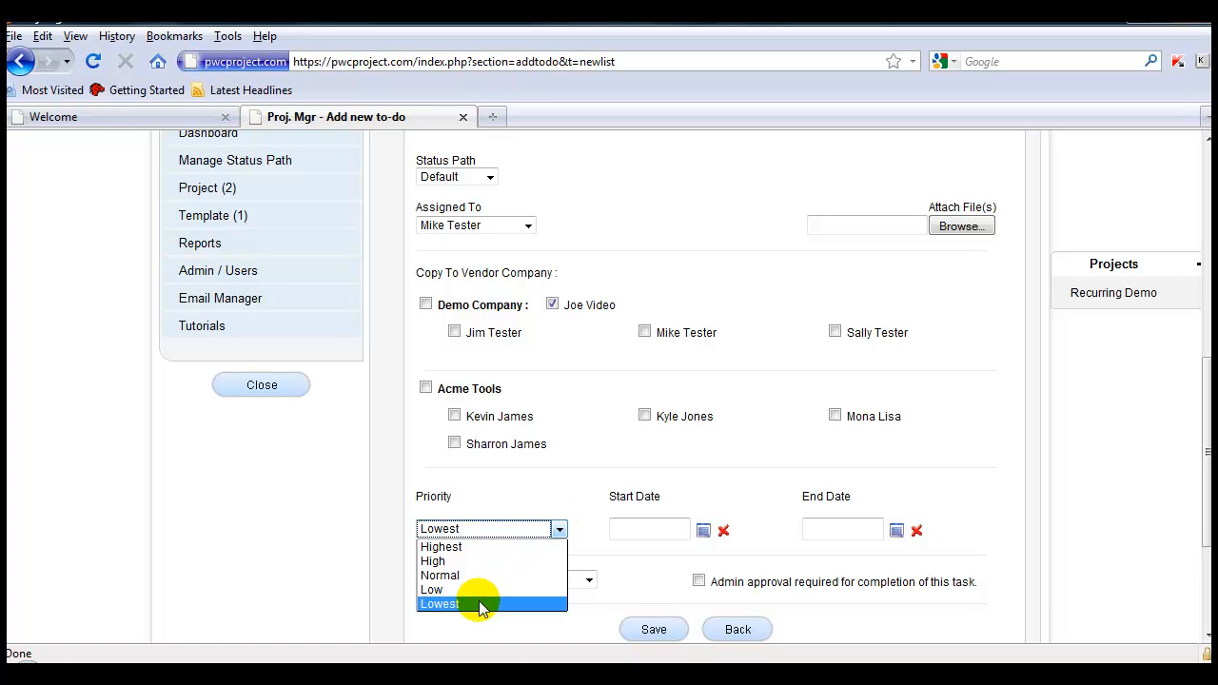
click(499, 497)
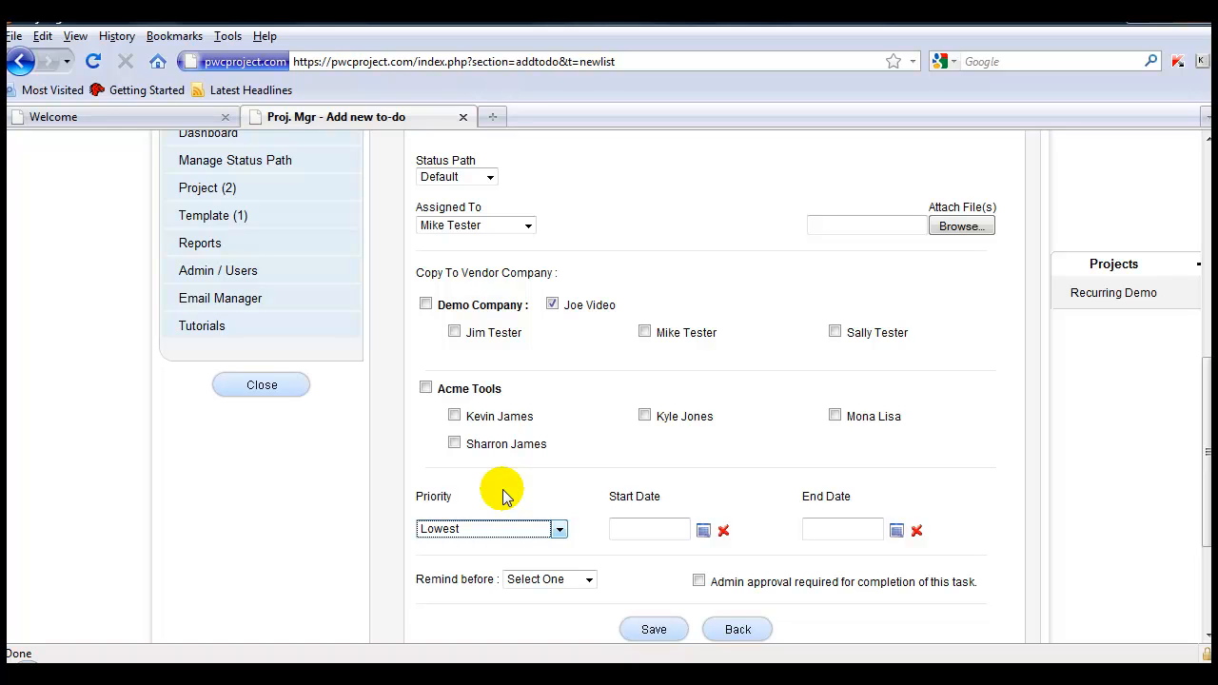
mouse_move(593, 479)
mouse_down()
mouse_move(968, 543)
mouse_move(967, 555)
mouse_up()
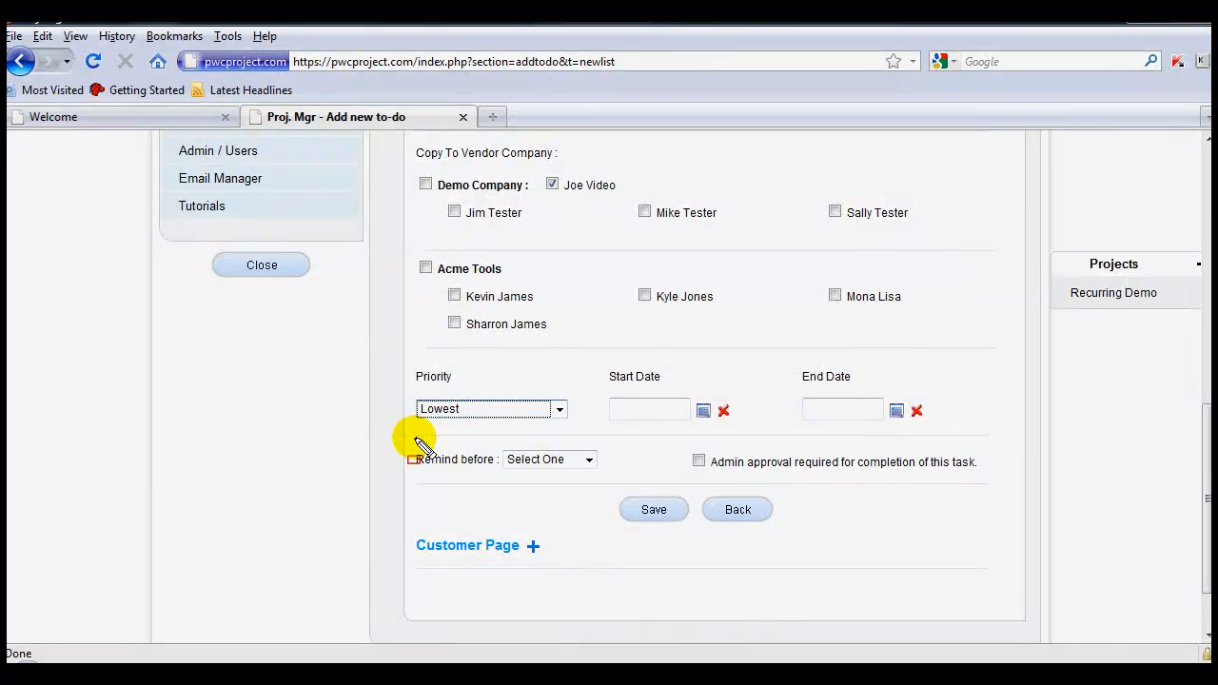
drag(414, 440, 617, 481)
drag(679, 437, 992, 477)
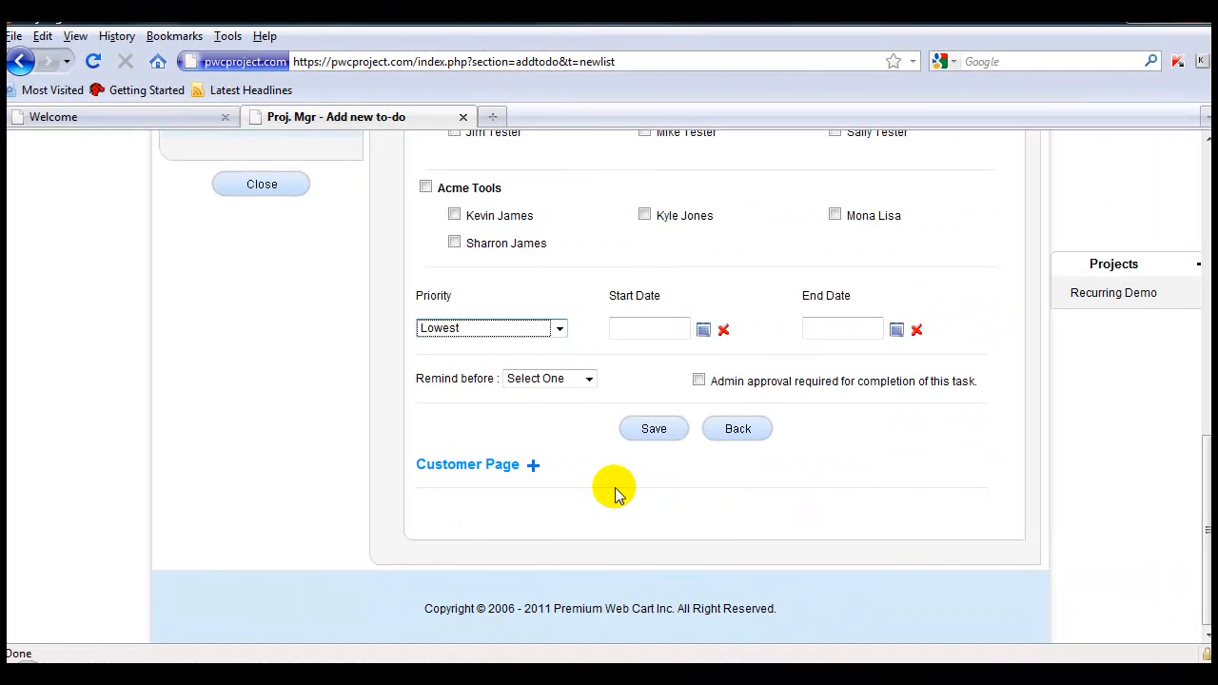
Step: Expand the Customer Page settings of the new task and save the task
click(533, 468)
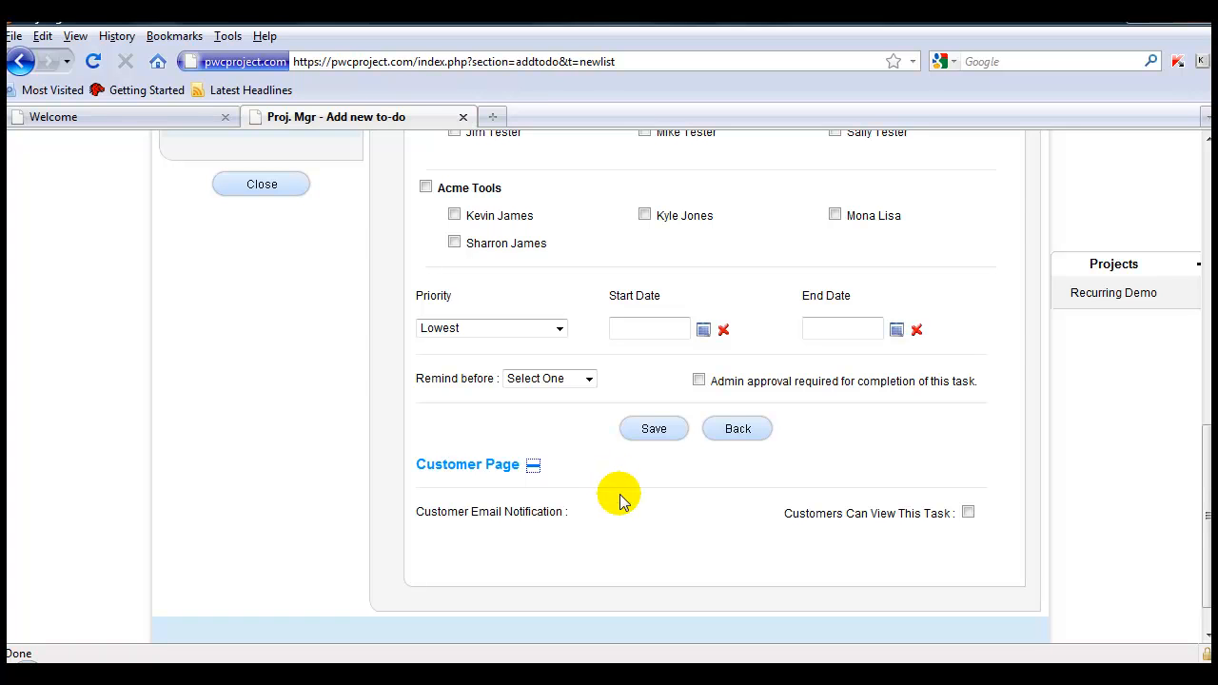
mouse_move(403, 483)
mouse_down()
mouse_move(651, 554)
mouse_move(1010, 556)
mouse_up()
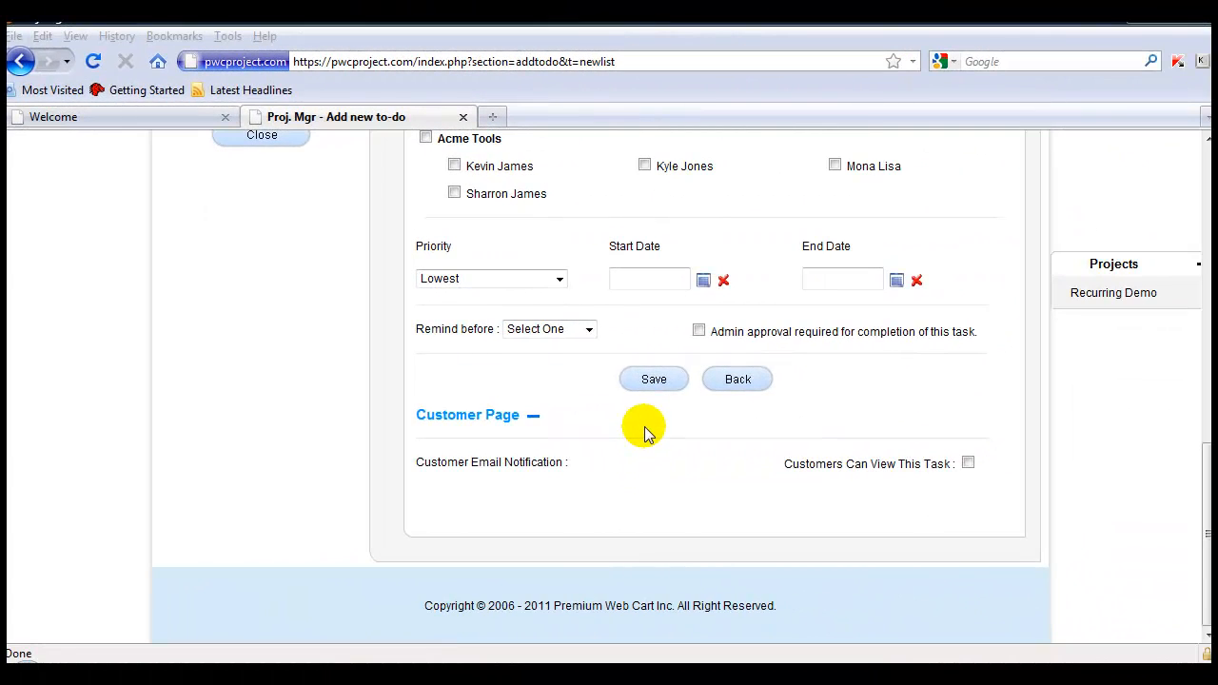
click(654, 379)
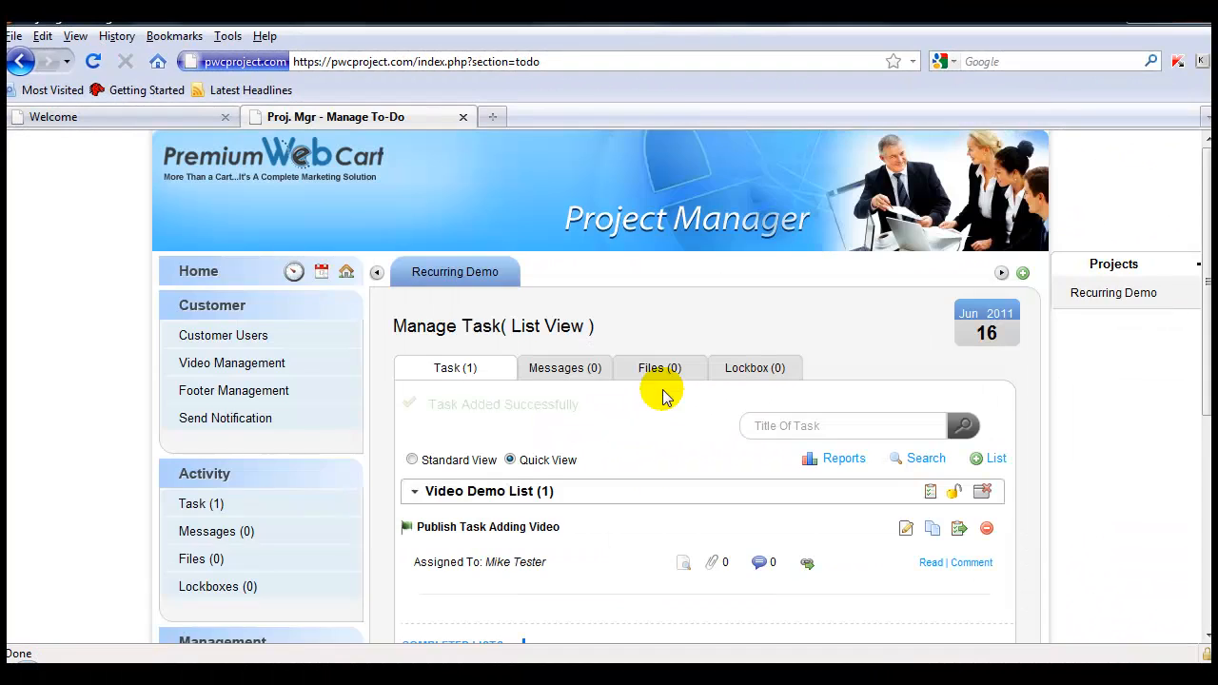
Step: Switch the task list from Quick View to Standard View
scroll(666, 380, down, 3)
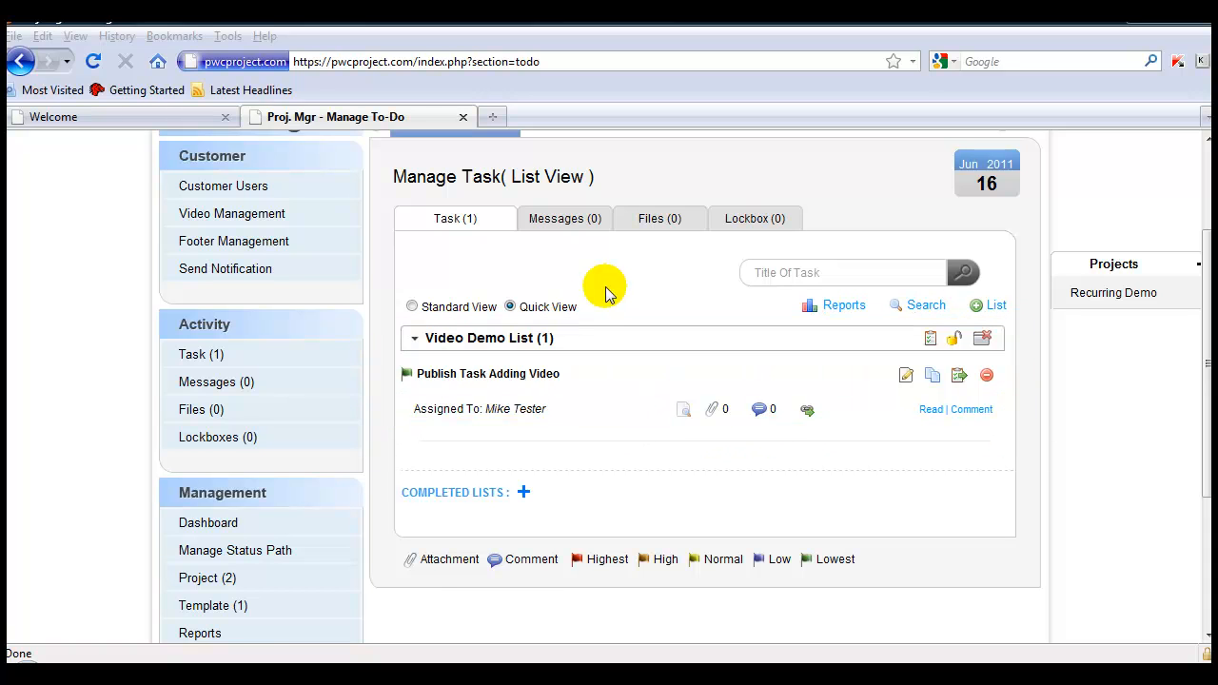
click(508, 306)
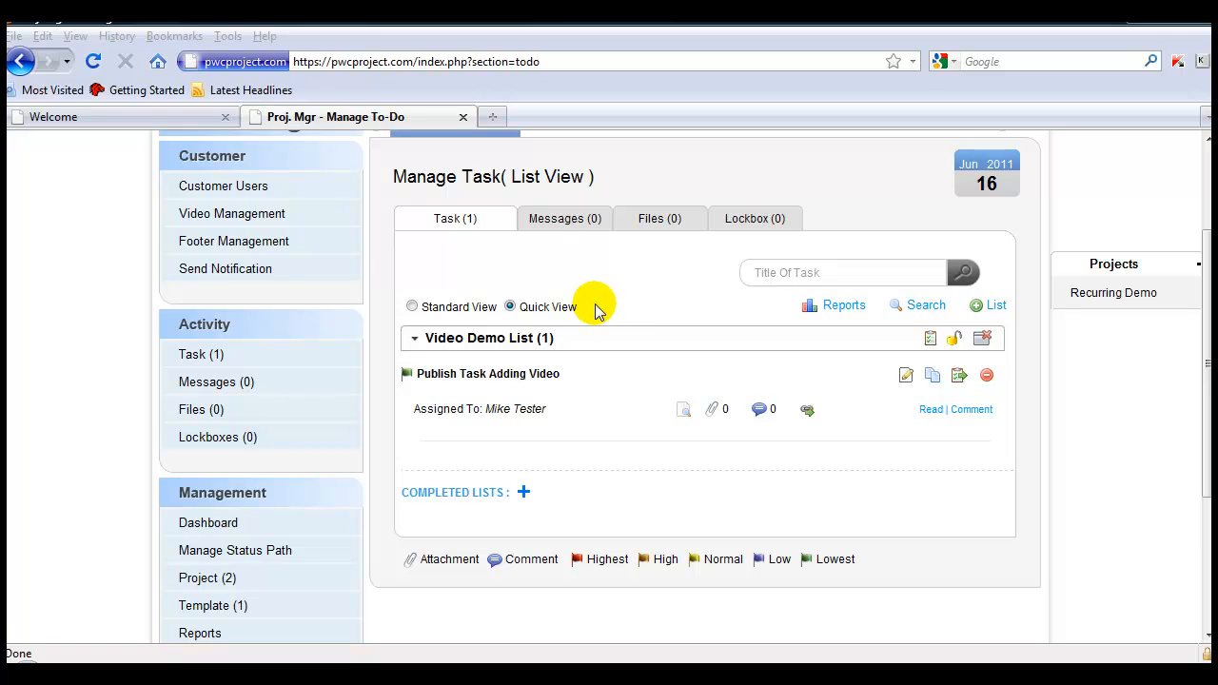
click(413, 306)
drag(1201, 320, 1204, 398)
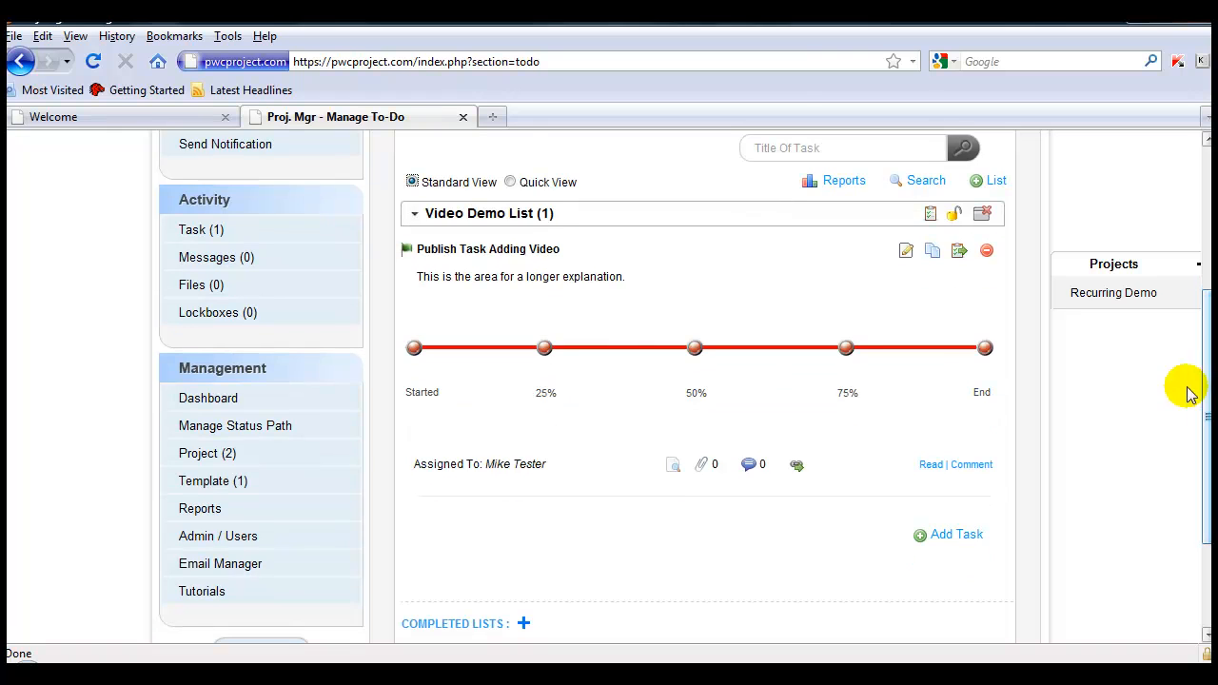
mouse_move(386, 235)
mouse_down()
mouse_move(491, 267)
mouse_move(576, 264)
mouse_up()
drag(409, 266, 638, 290)
mouse_move(401, 334)
mouse_down()
mouse_move(697, 378)
mouse_move(1005, 380)
mouse_up()
drag(400, 446, 563, 470)
mouse_move(649, 442)
mouse_down()
mouse_move(709, 466)
mouse_move(823, 479)
mouse_up()
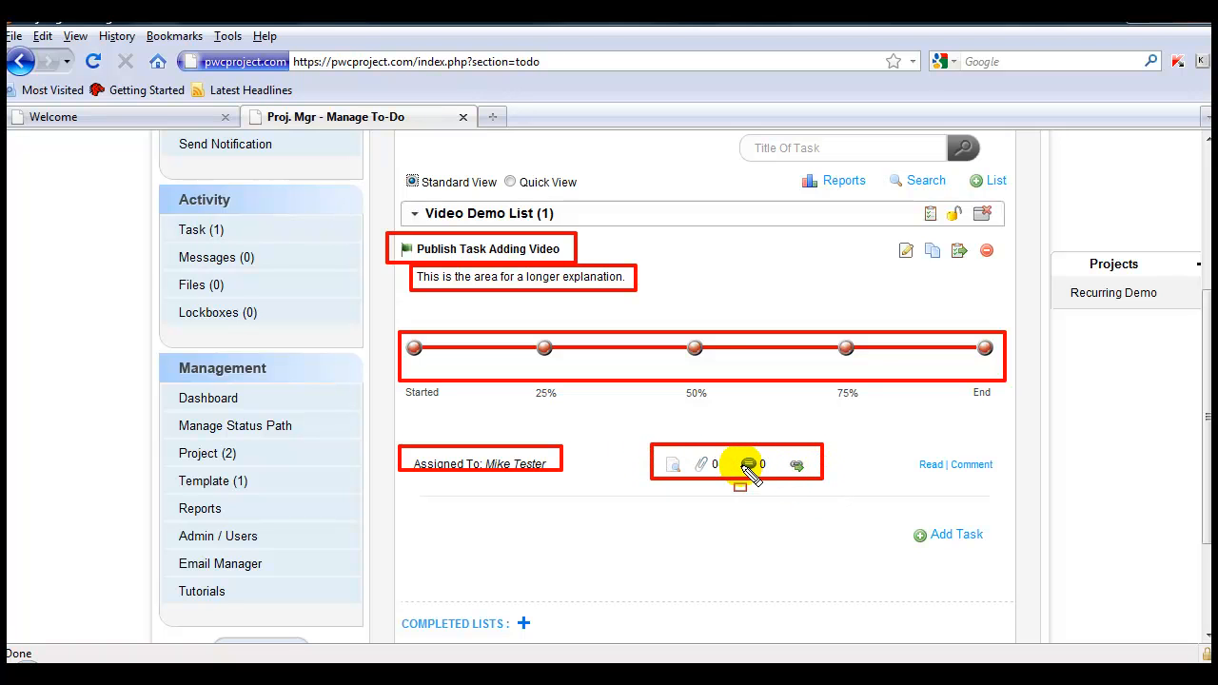
Step: Examine the comment form and email notification list on the task's reading page and return to the task list
click(933, 464)
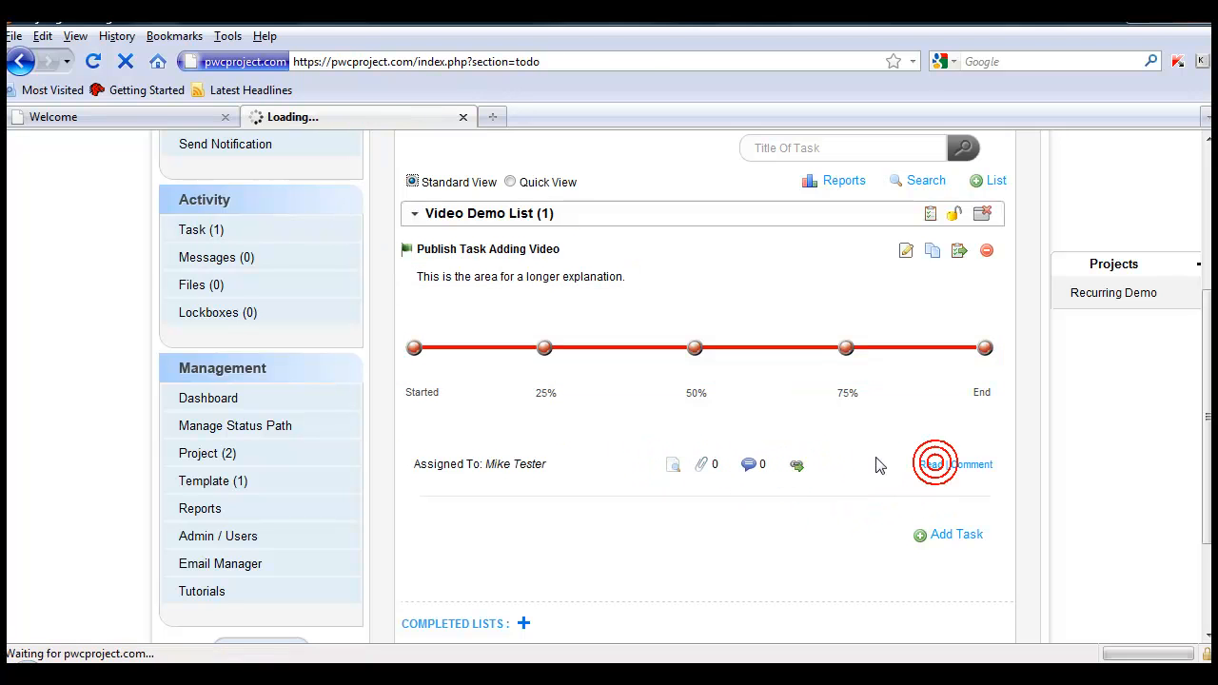
scroll(851, 447, down, 5)
scroll(846, 443, down, 6)
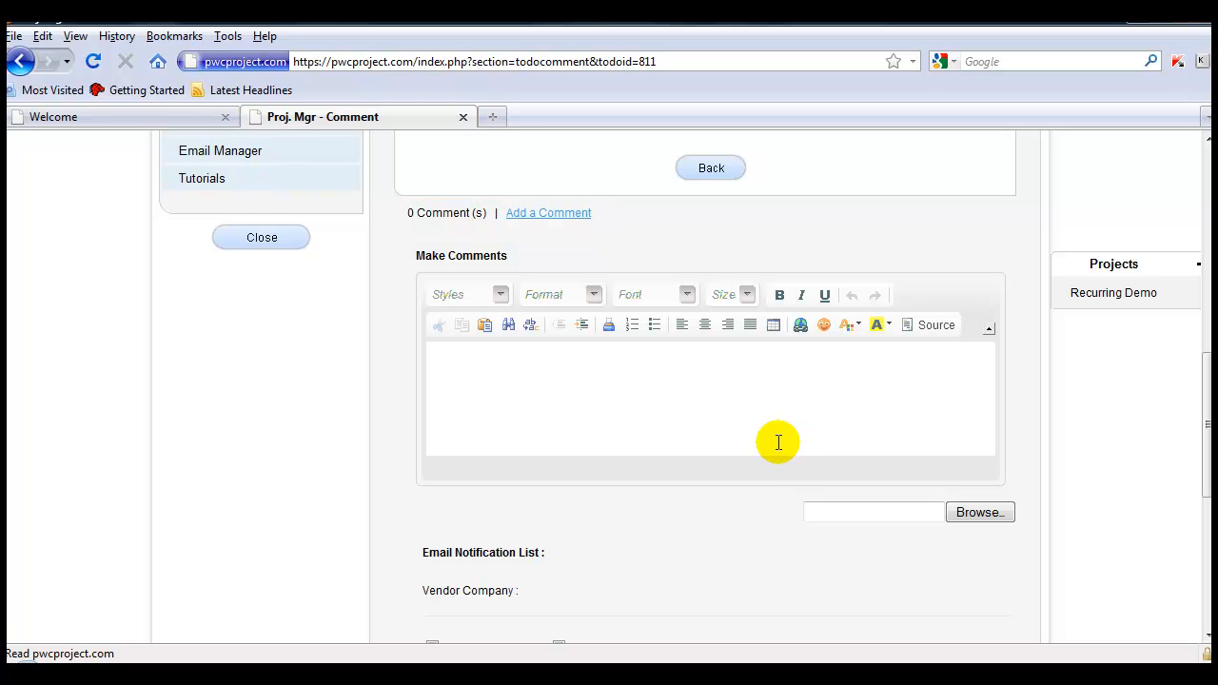
scroll(771, 444, down, 7)
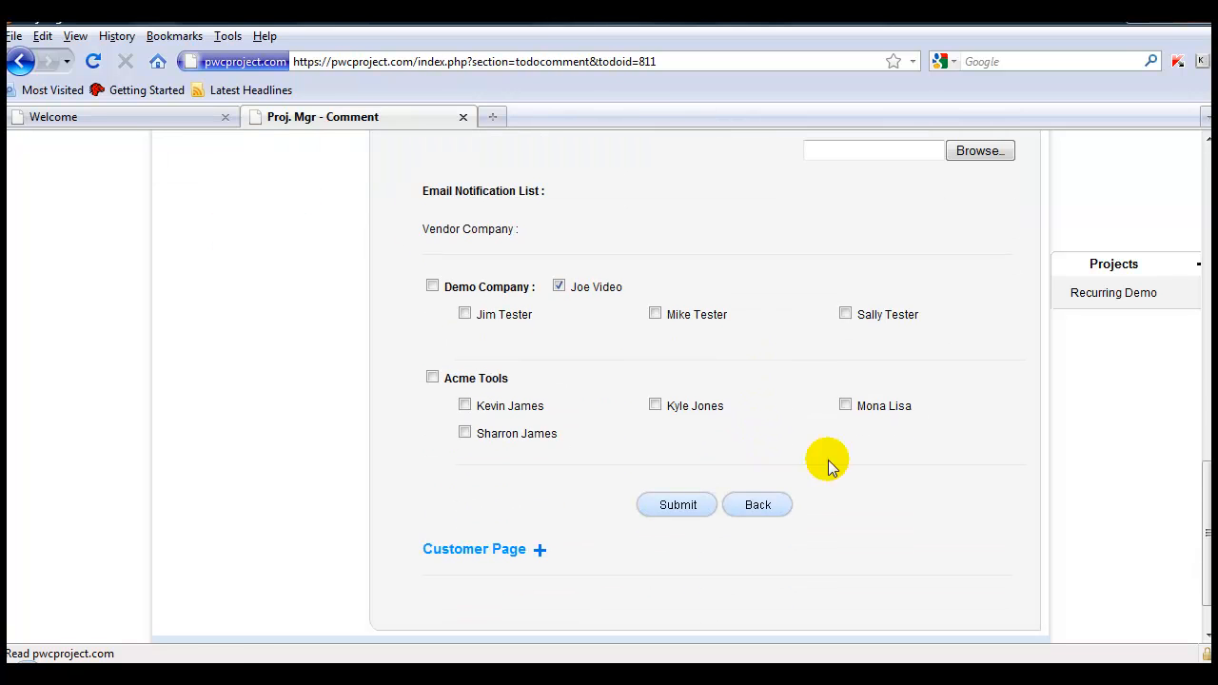
click(767, 502)
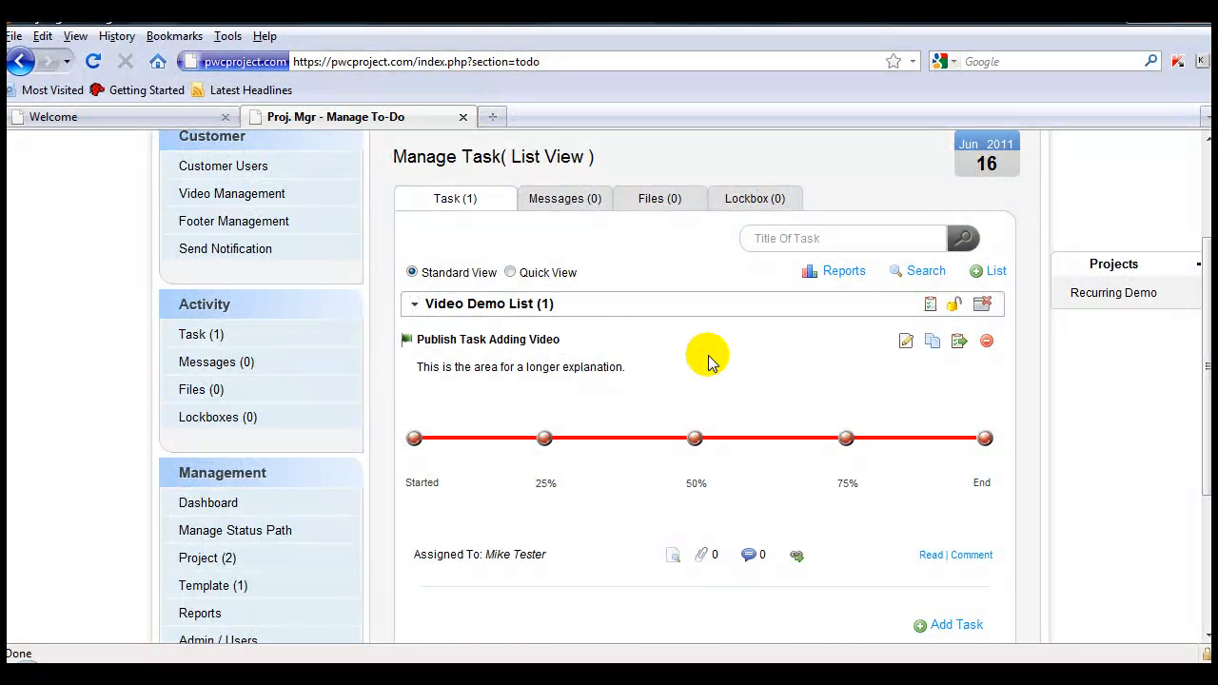
Step: Mark the Started and 25% milestones as reached on the Publish Task Adding Video progress line
click(415, 438)
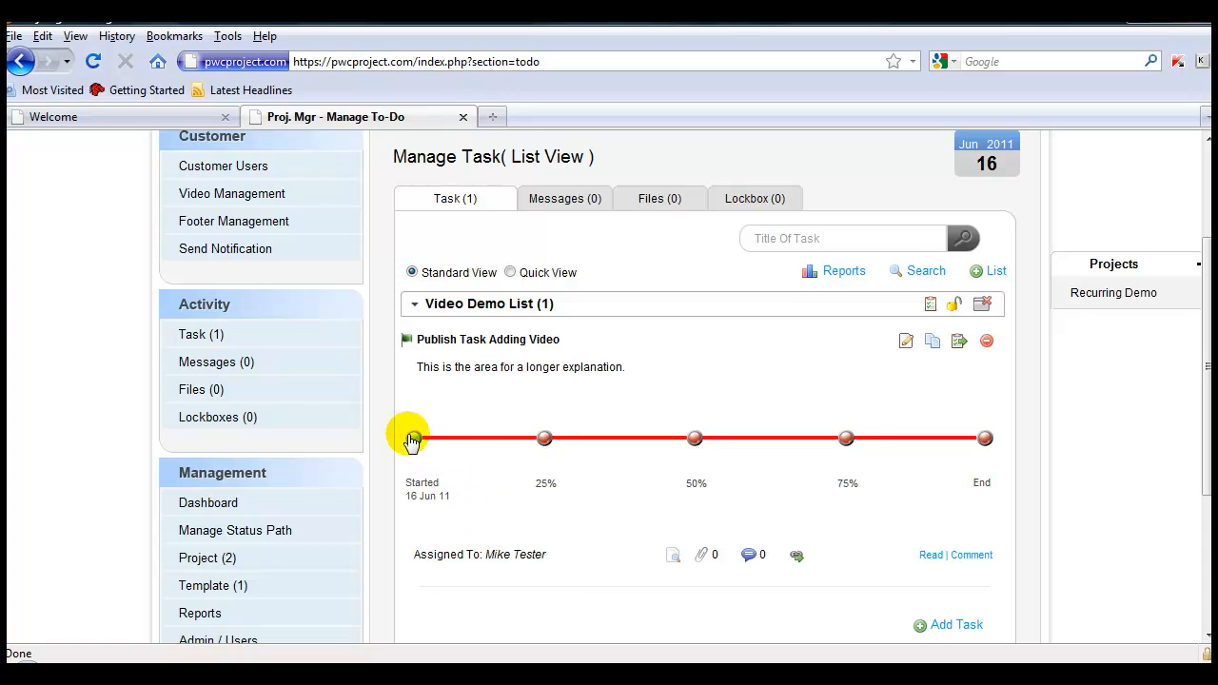
click(543, 440)
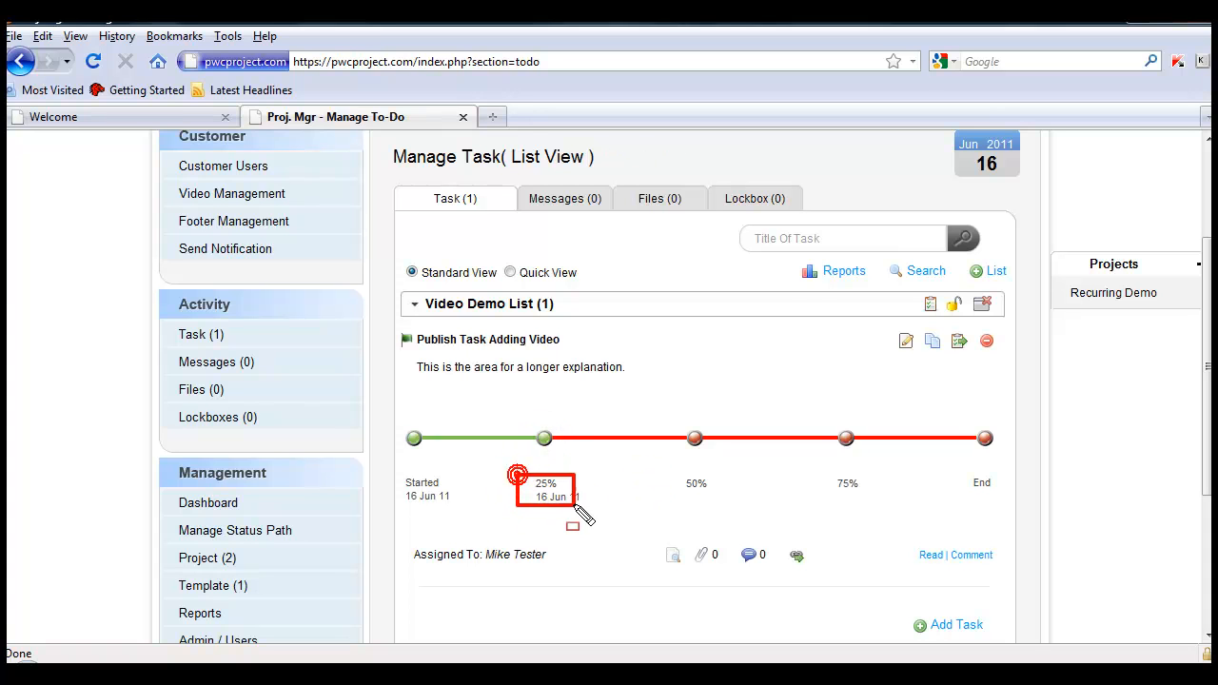